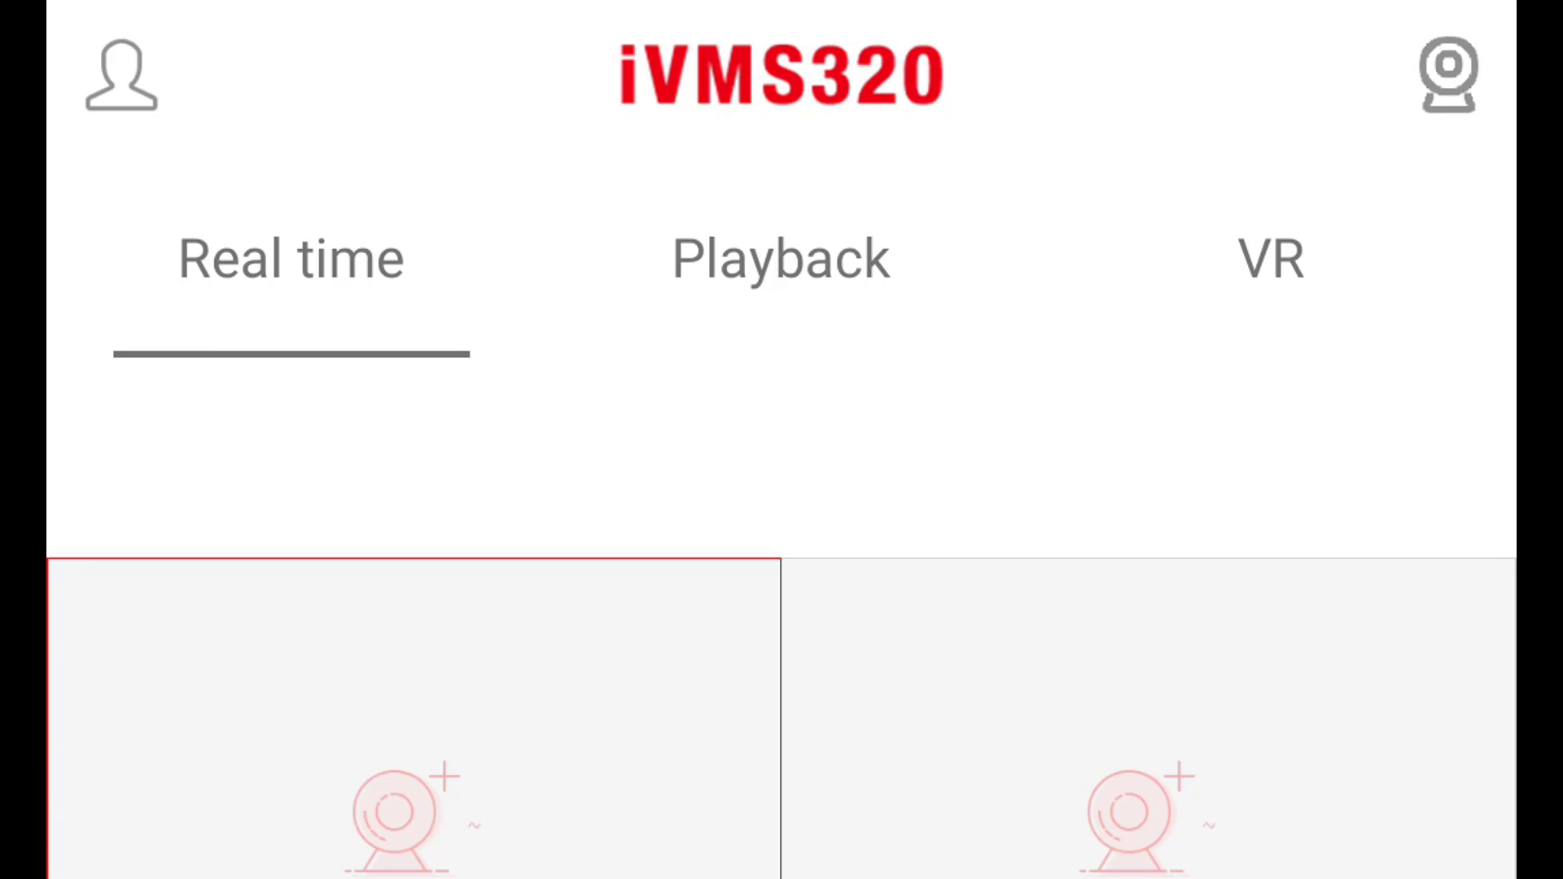
Step: Reach the iVMS320 login screen from the side menu's 'Please login first' entry
{"action": "left_click", "coordinate": [121, 76]}
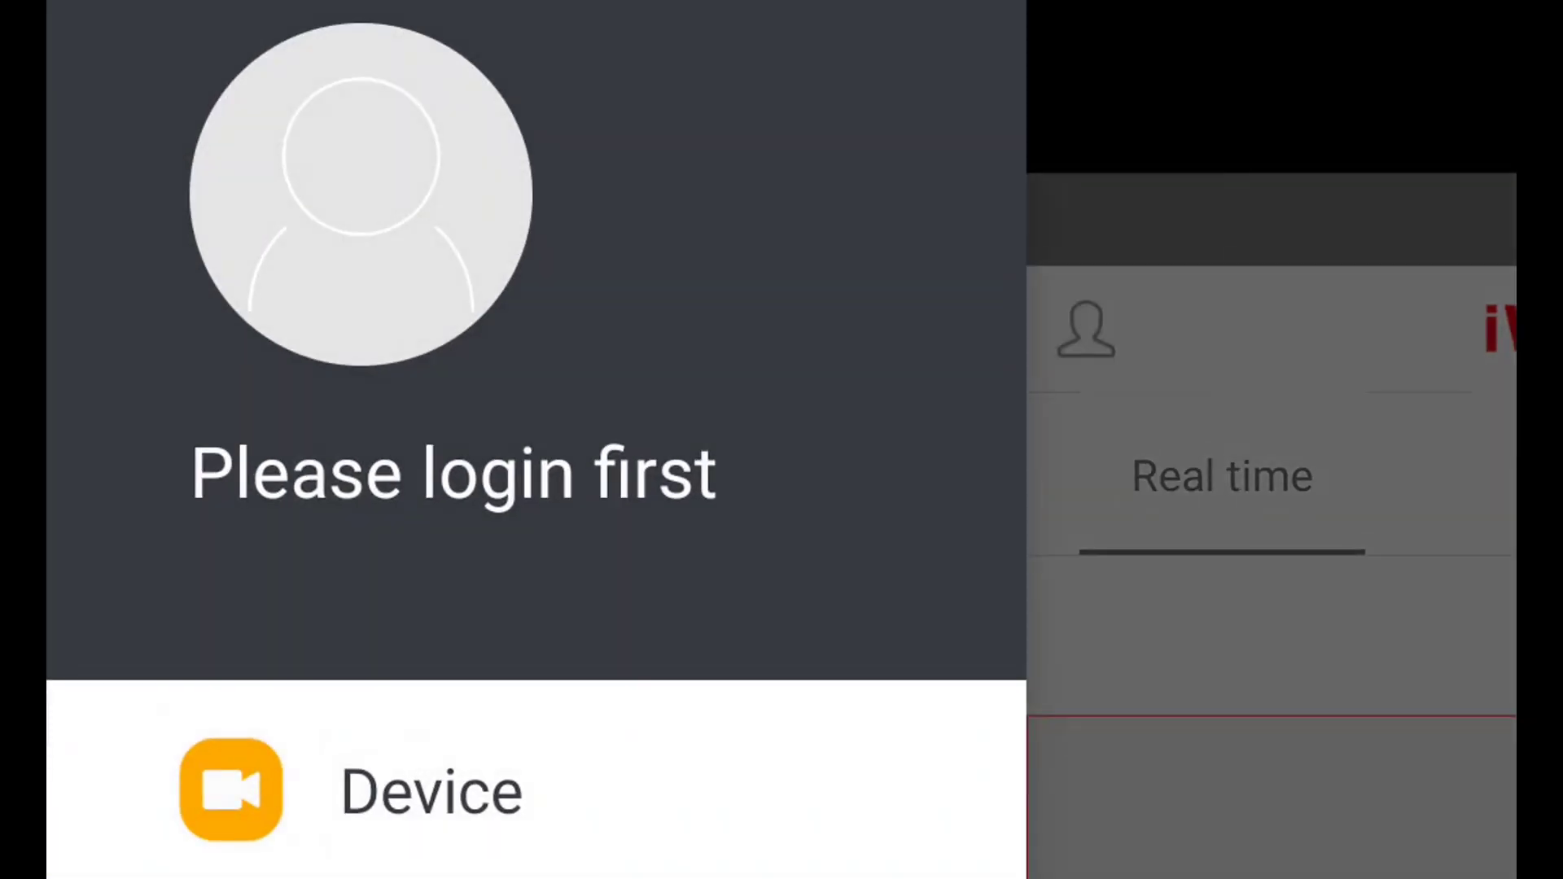
{"action": "left_click", "coordinate": [399, 466]}
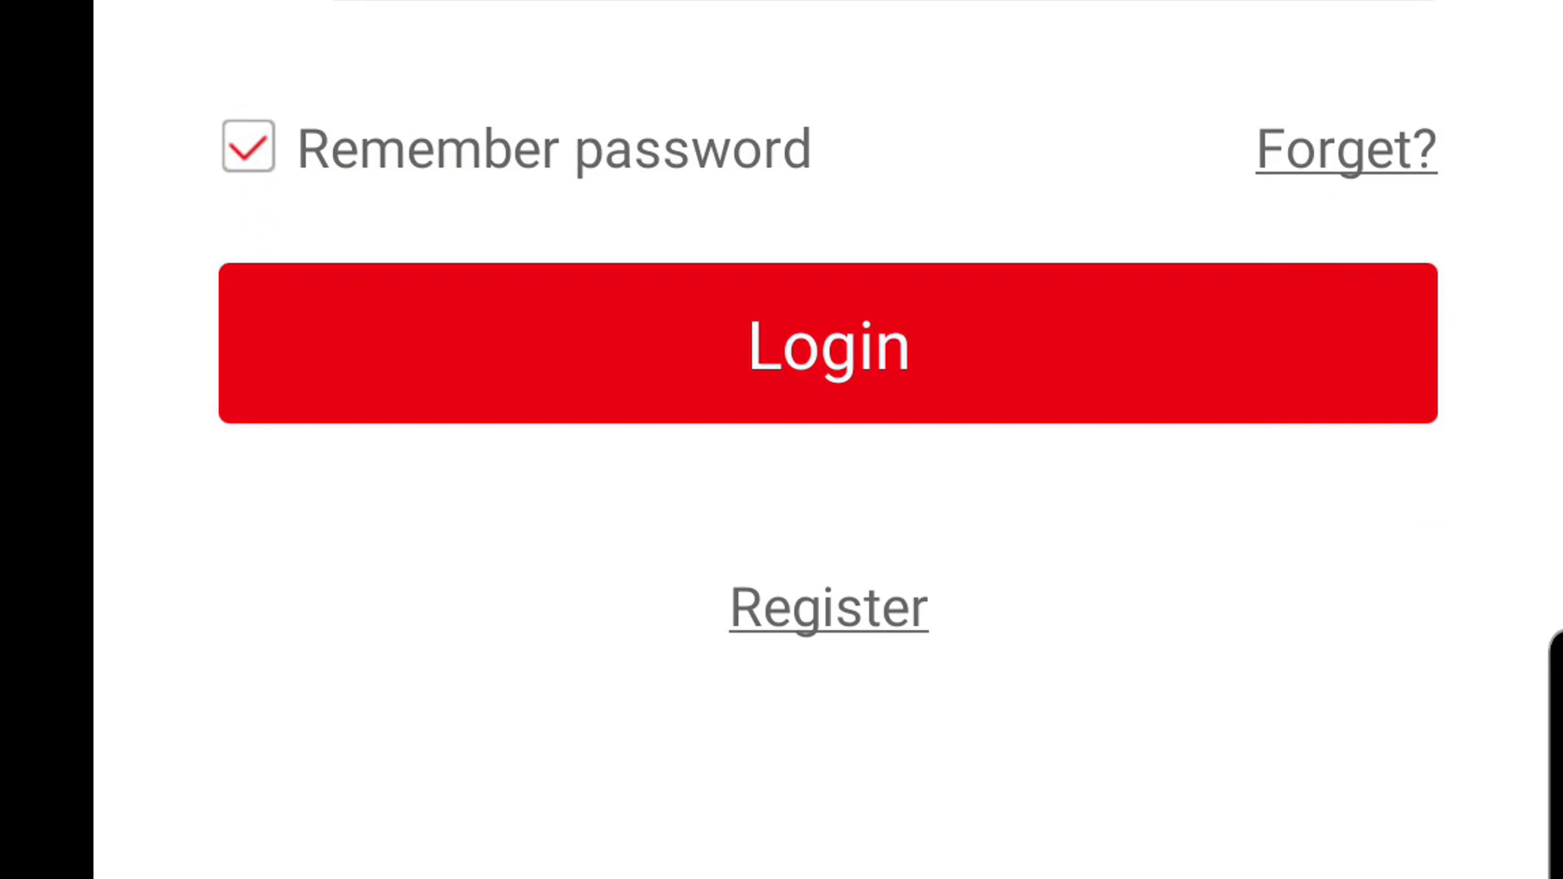
Step: Register a new account with email, password, confirmation and email captcha
{"action": "left_click", "coordinate": [830, 620]}
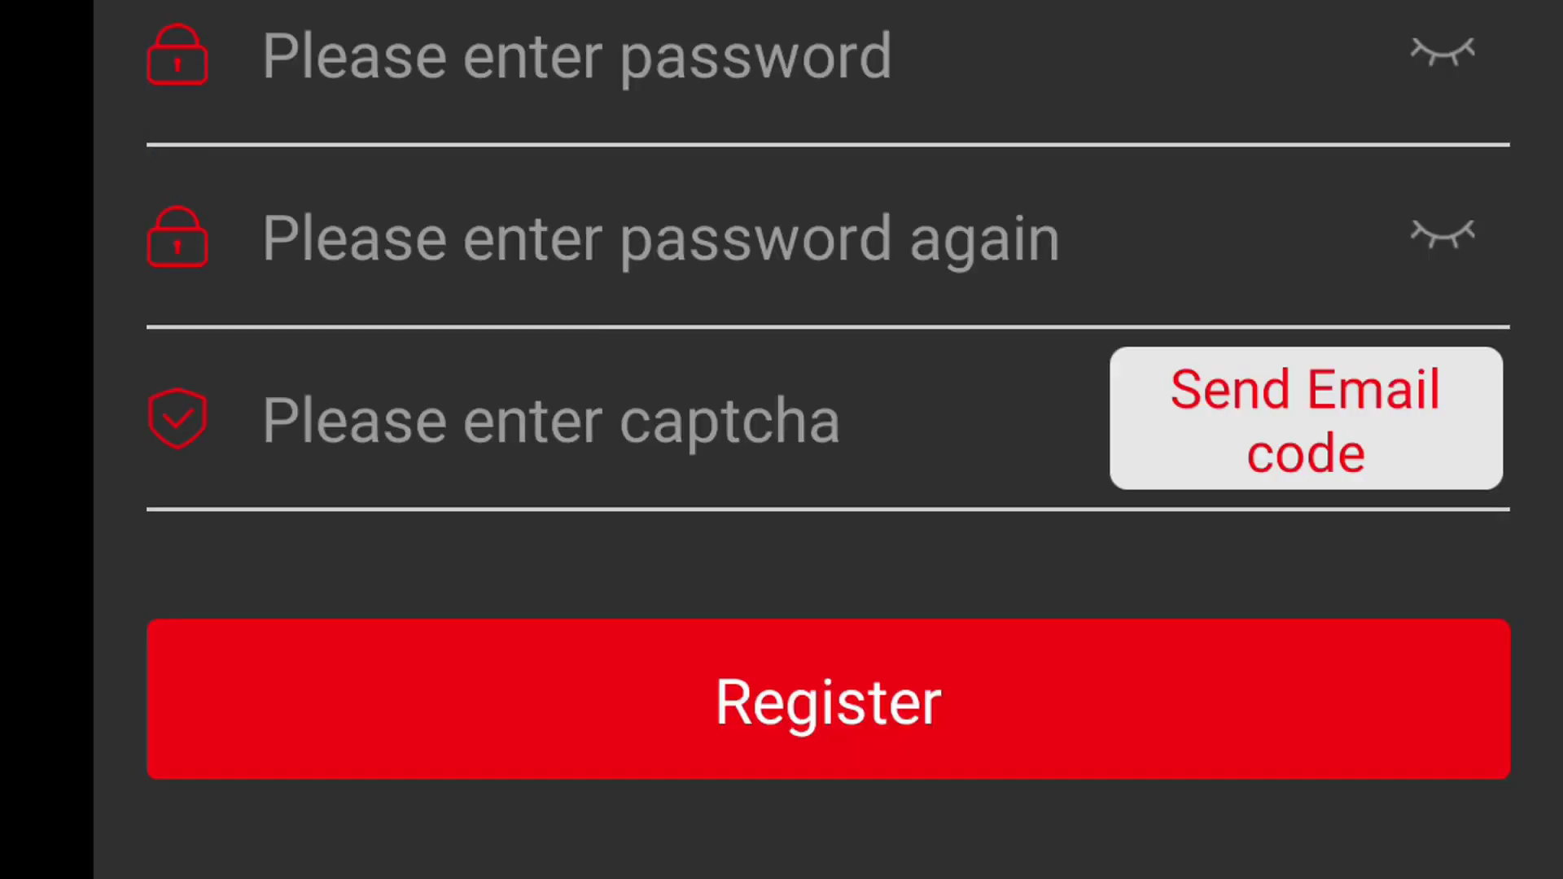
{"action": "left_click", "coordinate": [829, 560]}
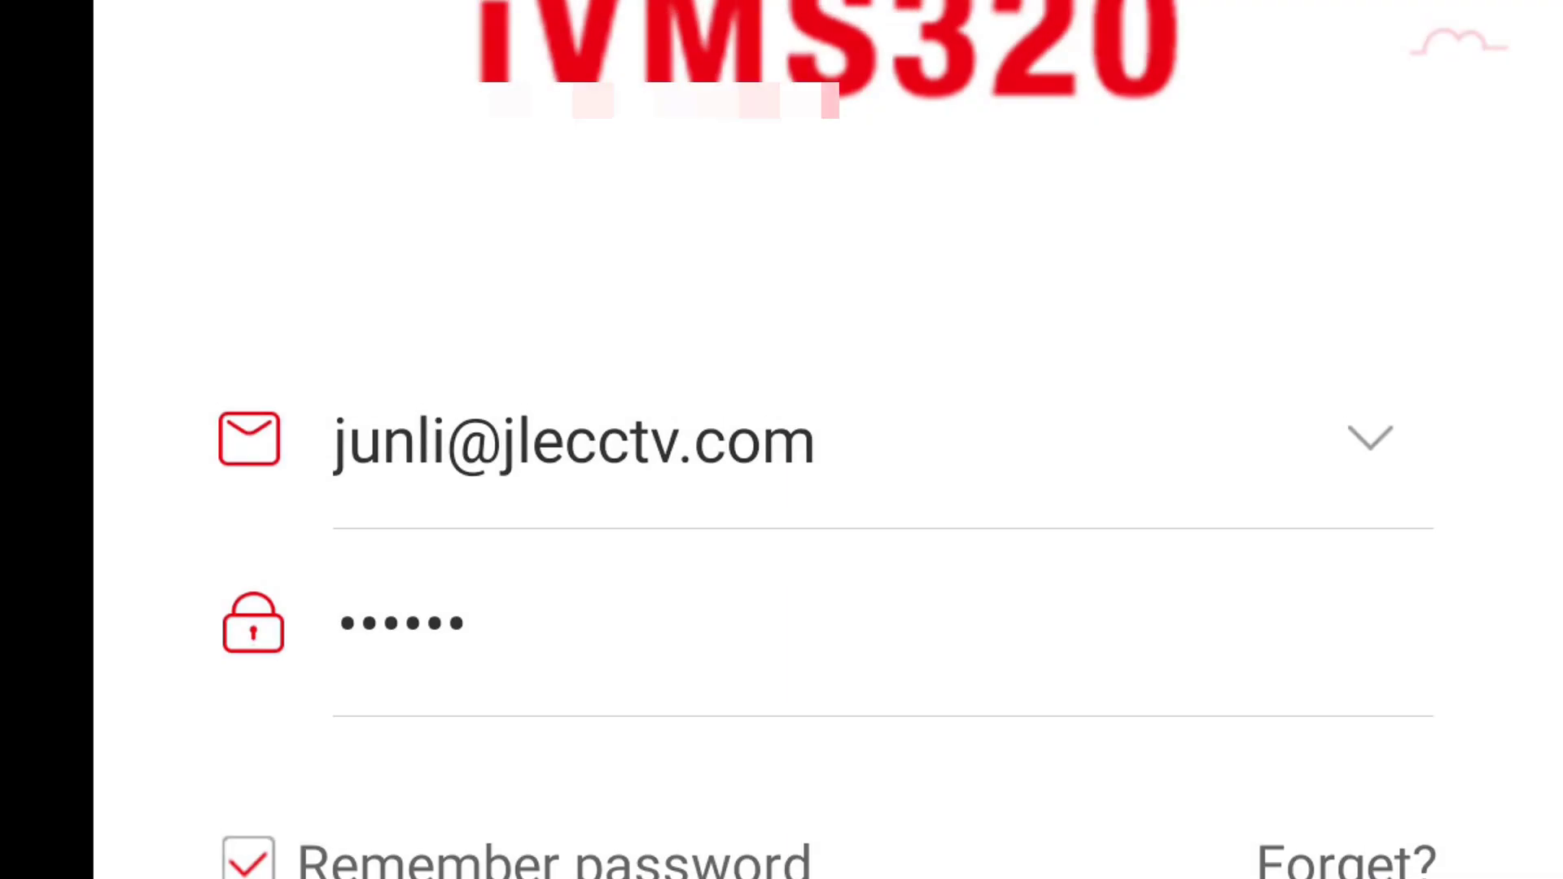
Step: Sign in with the newly registered email and password
{"action": "left_click", "coordinate": [781, 759]}
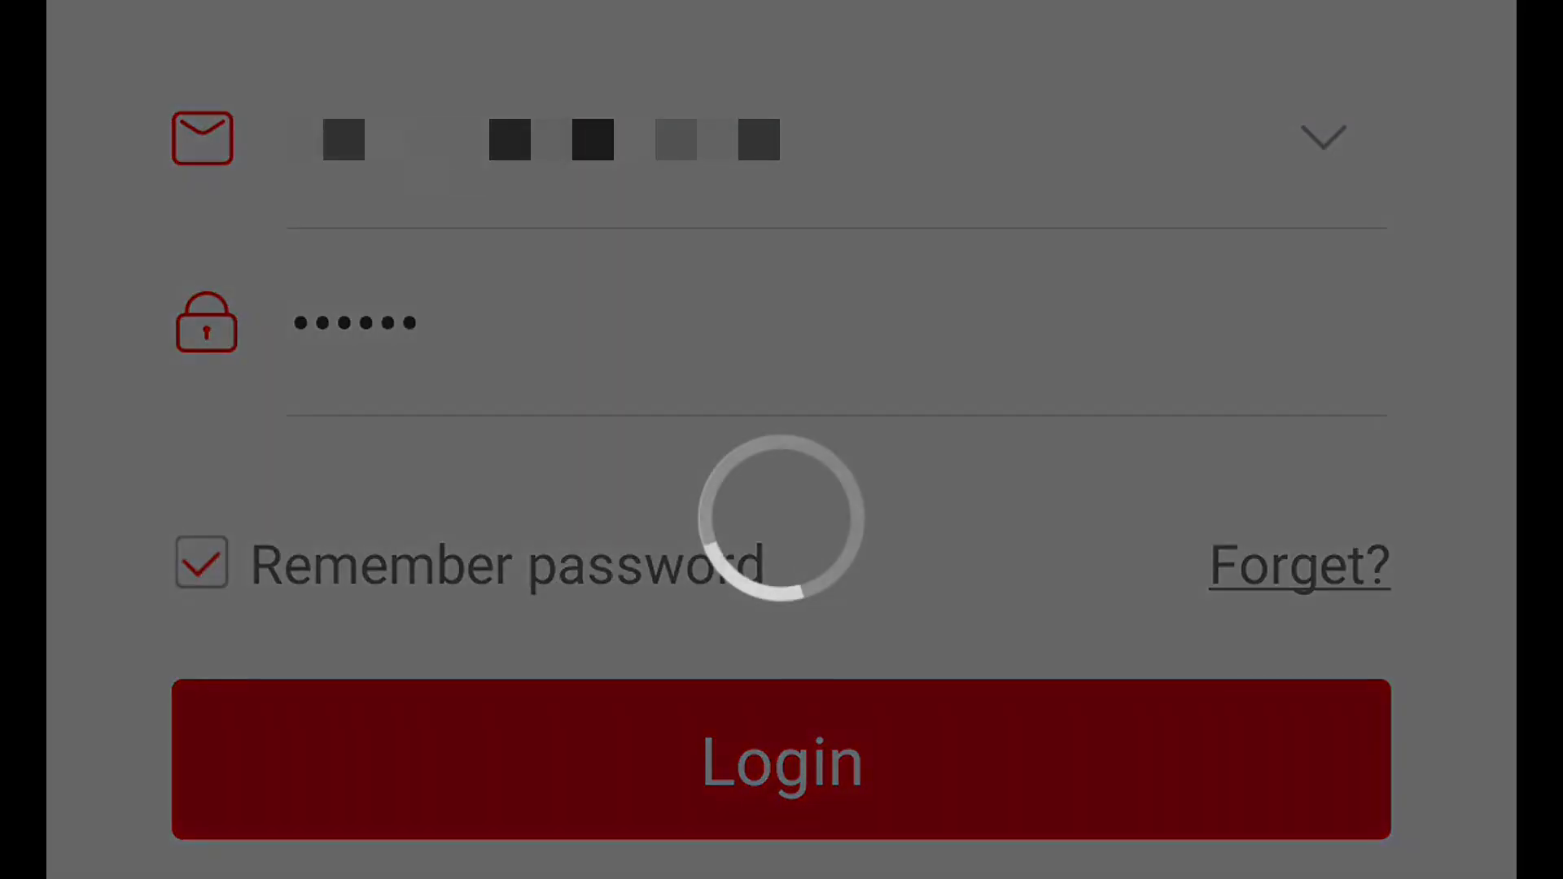